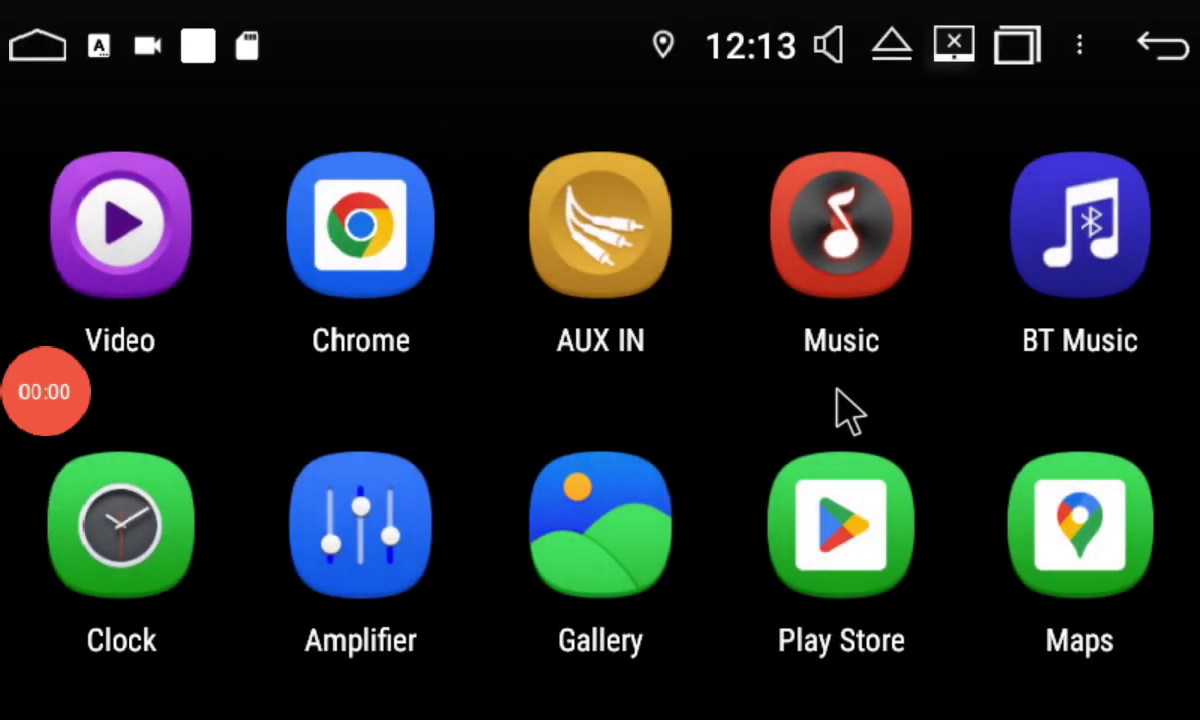
Swipe to the next launcher page and launch APK Installer.
drag(922, 415, 254, 415)
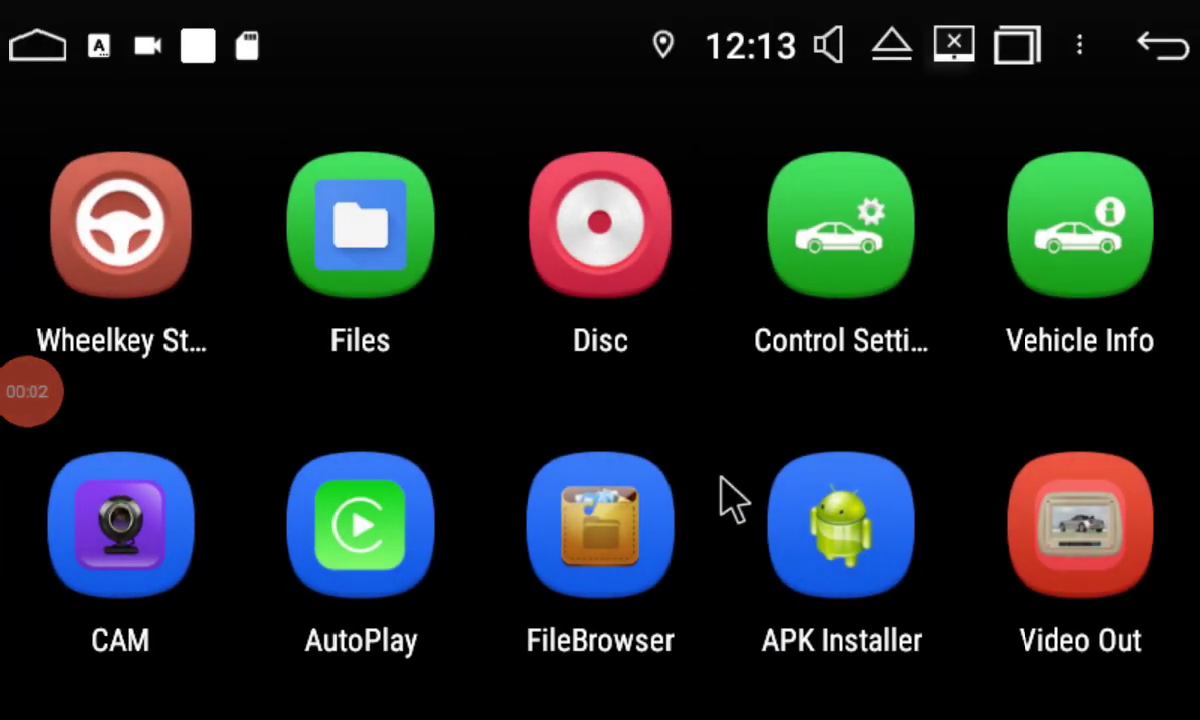
click(842, 592)
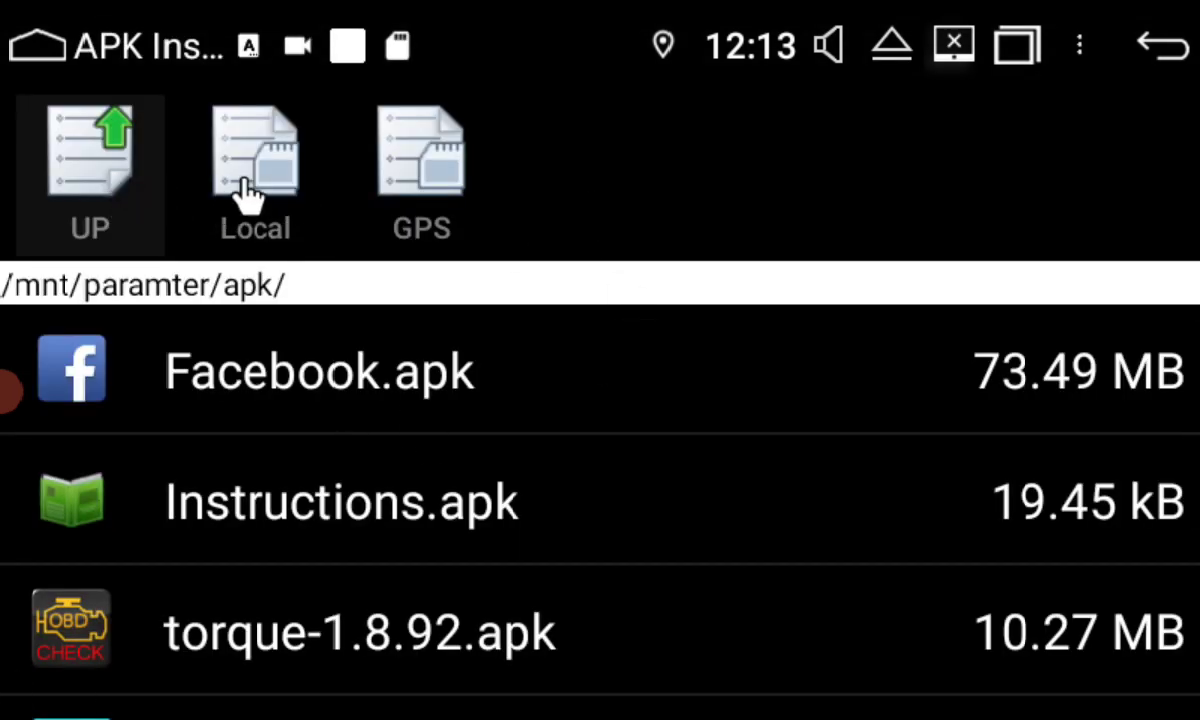
Browse the GPSCard storage to the OziExplorer folder.
click(412, 190)
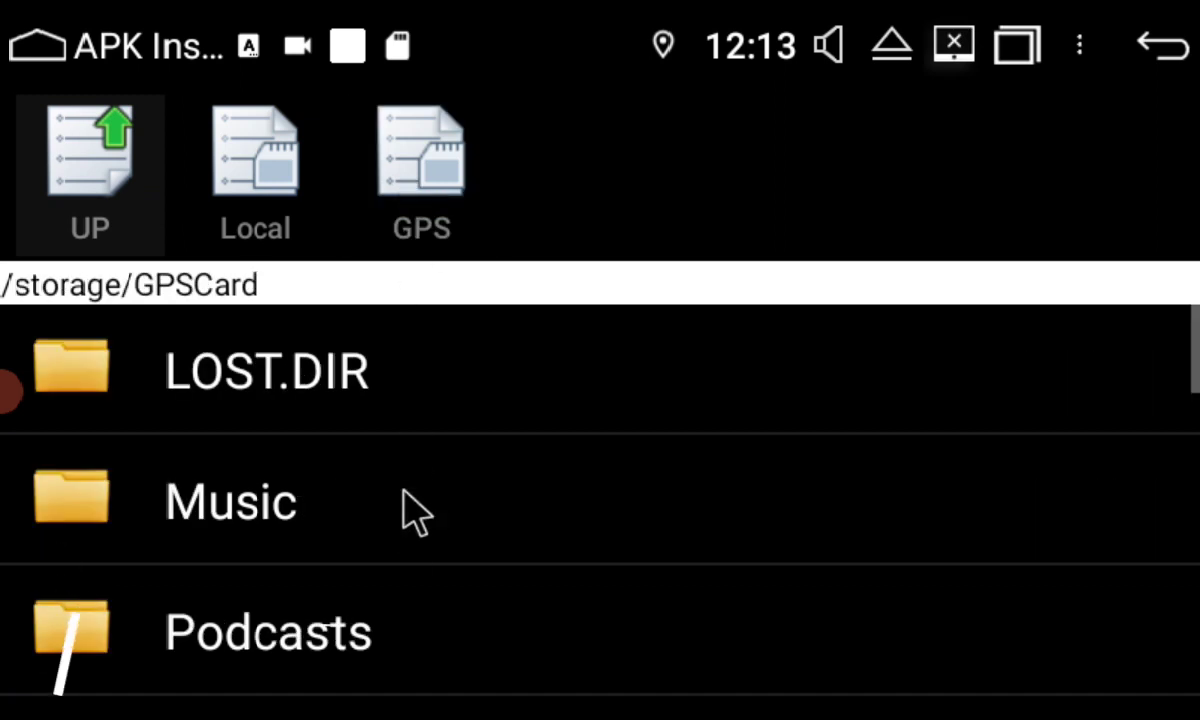
scroll(412, 578, down, 1)
scroll(412, 578, down, 1)
scroll(412, 578, down, 1)
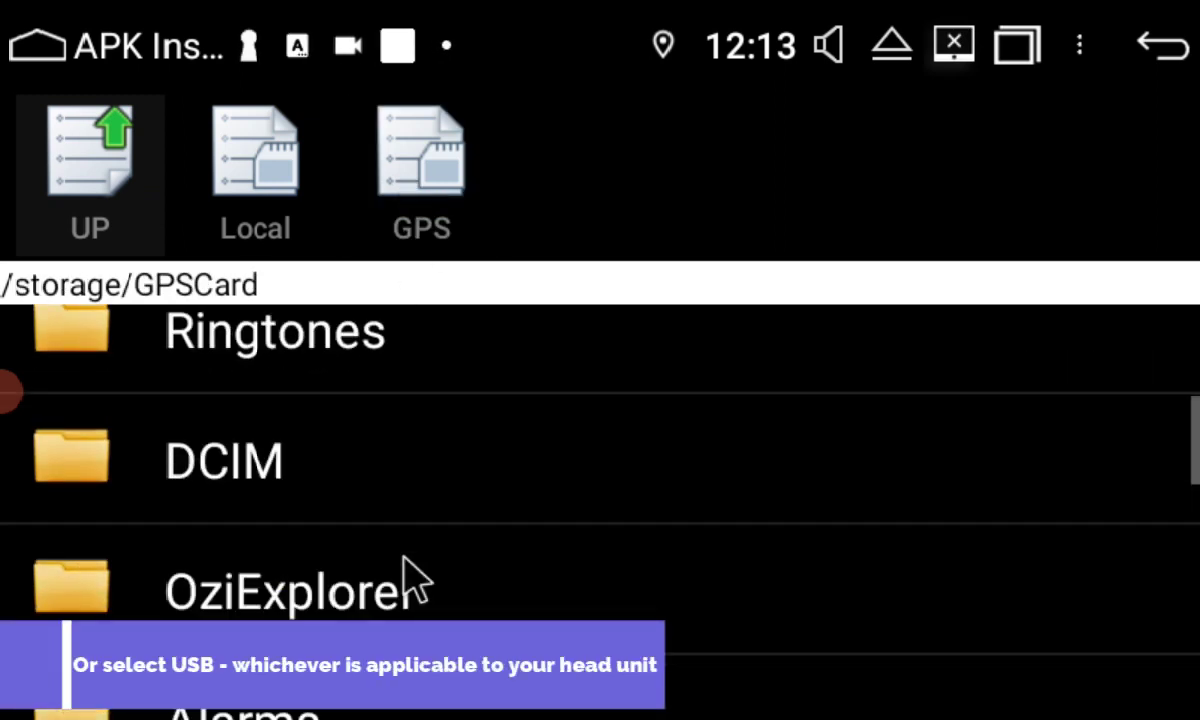
click(316, 578)
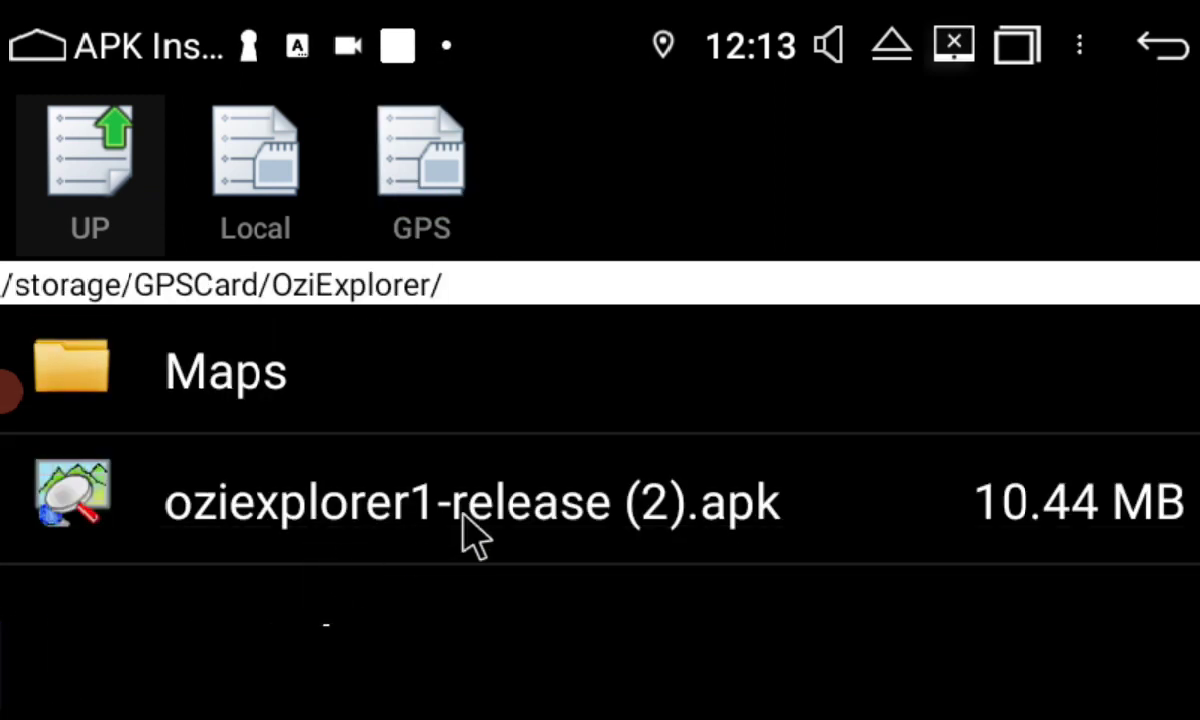
Install the OziExplorer 1.34 apk and launch the new app.
click(483, 516)
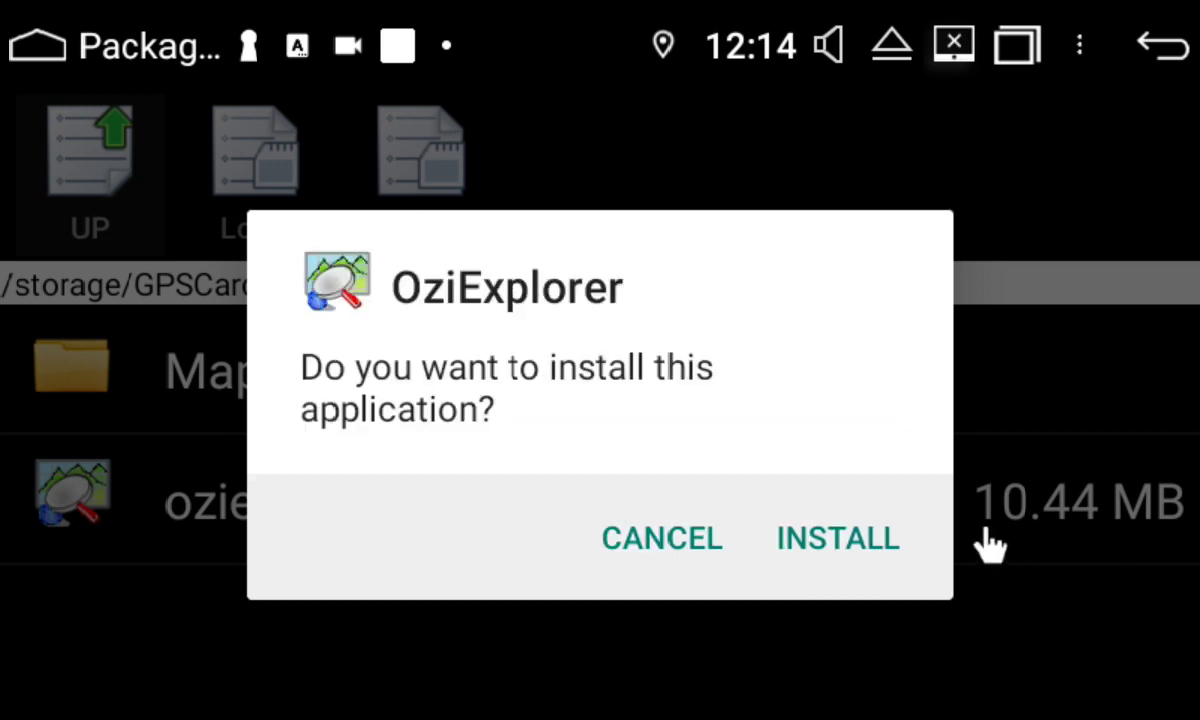
click(855, 545)
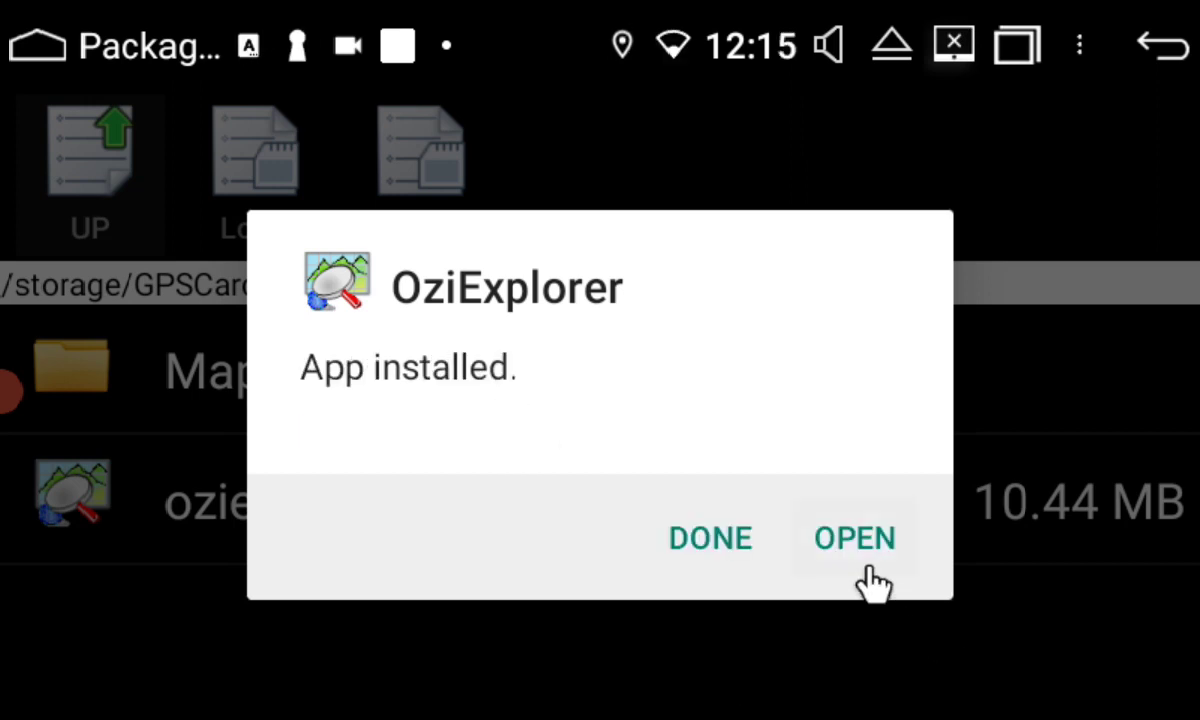
click(858, 560)
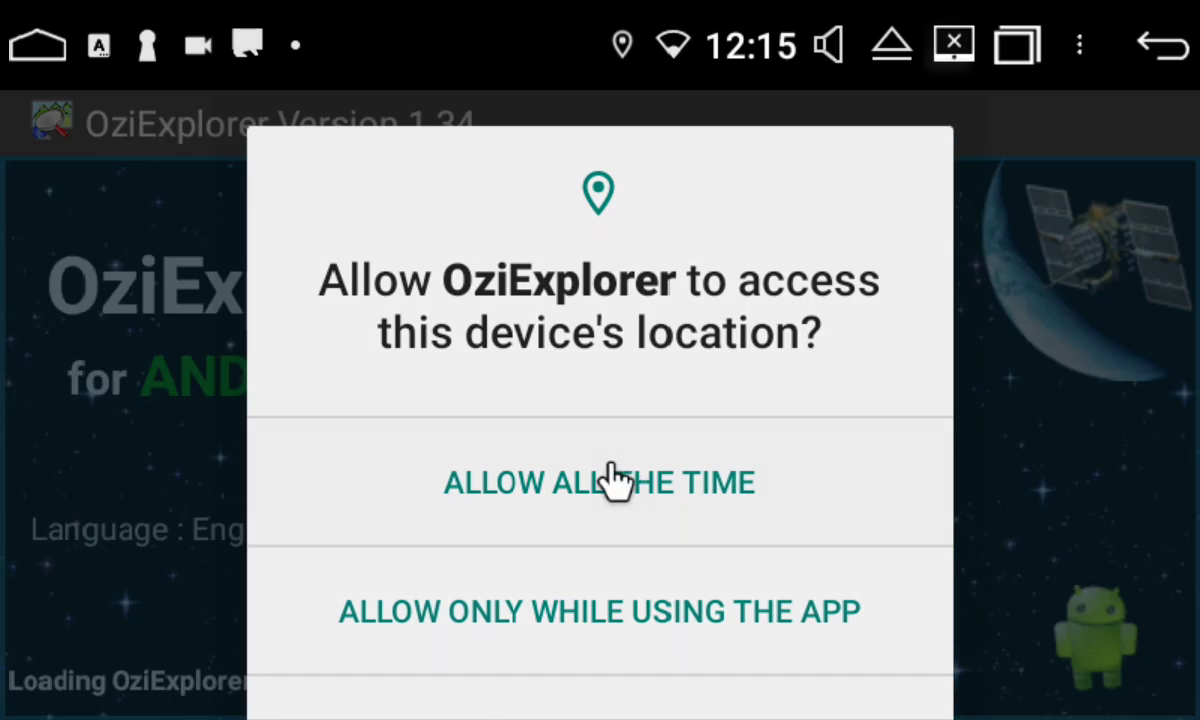
Allow OziExplorer location all the time and file access, then open its Main Menu.
click(605, 478)
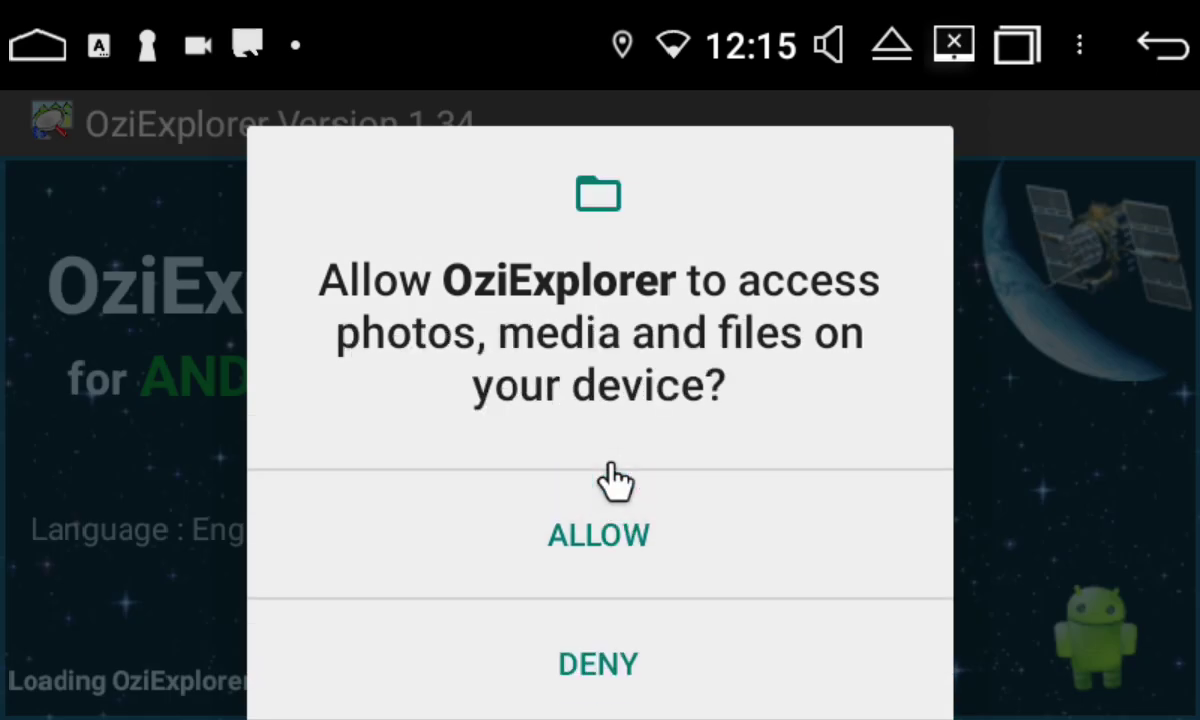
click(600, 545)
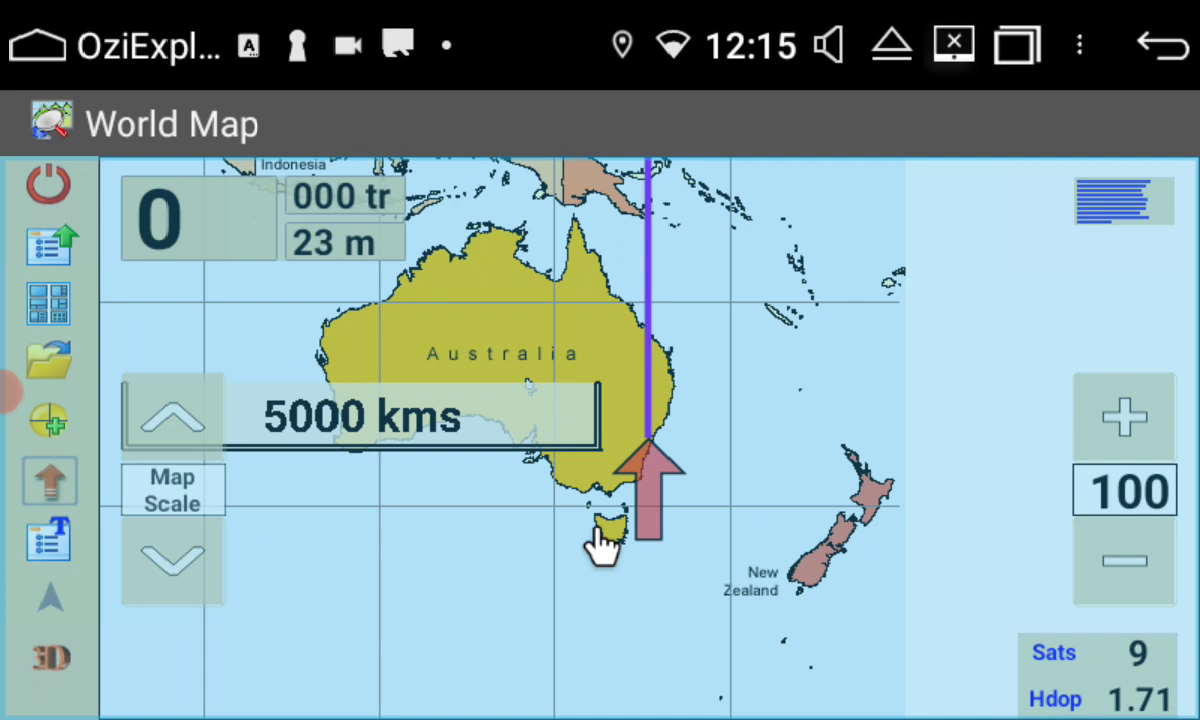
click(50, 245)
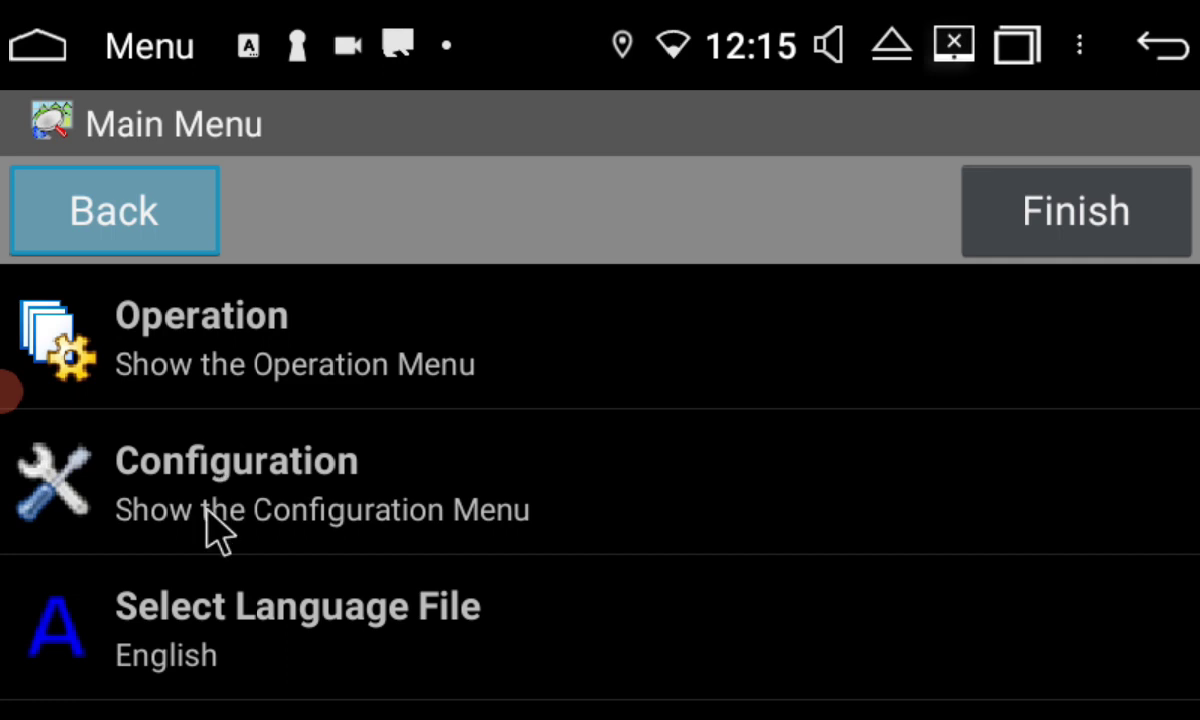
In general settings, set the Map File Path to /storage/GPSCard/OziExplorer/Maps.
click(245, 507)
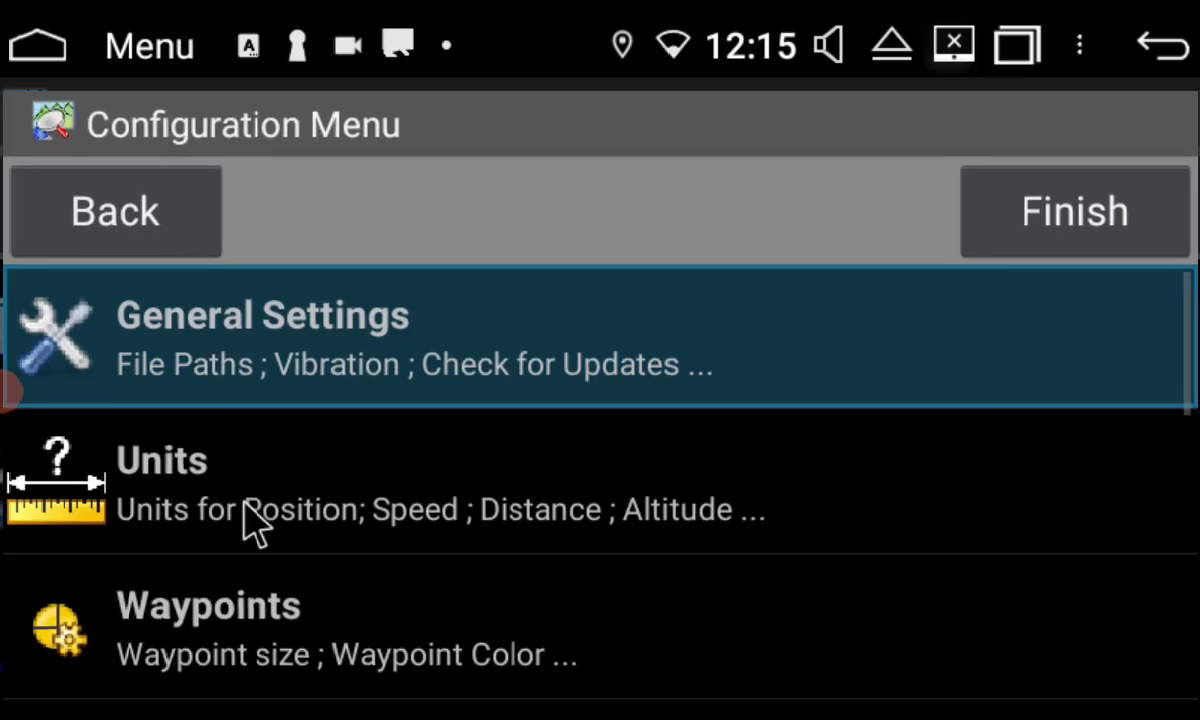
click(270, 330)
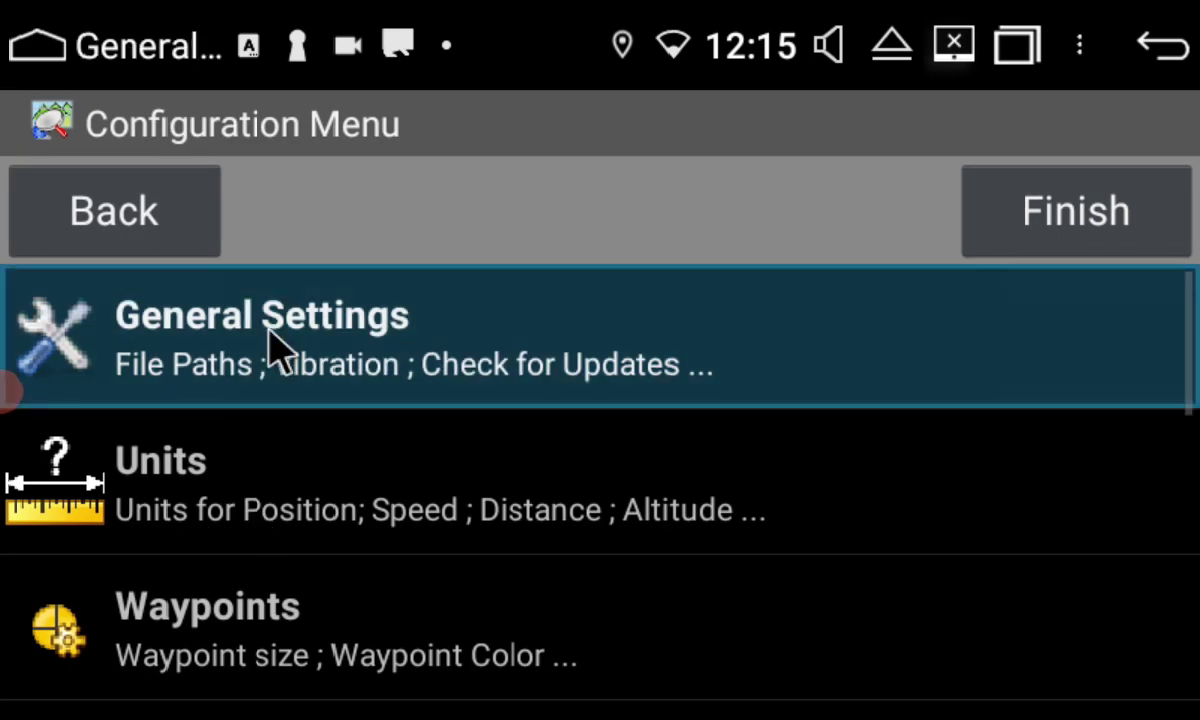
click(130, 555)
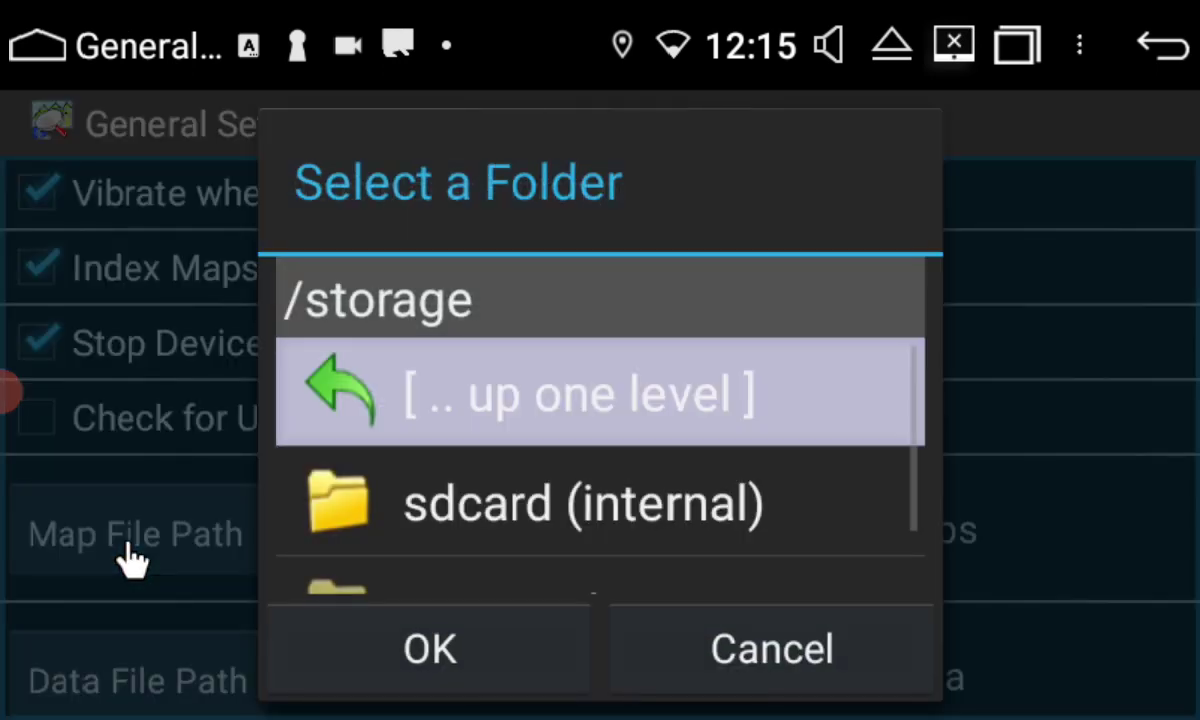
scroll(503, 537, down, 1)
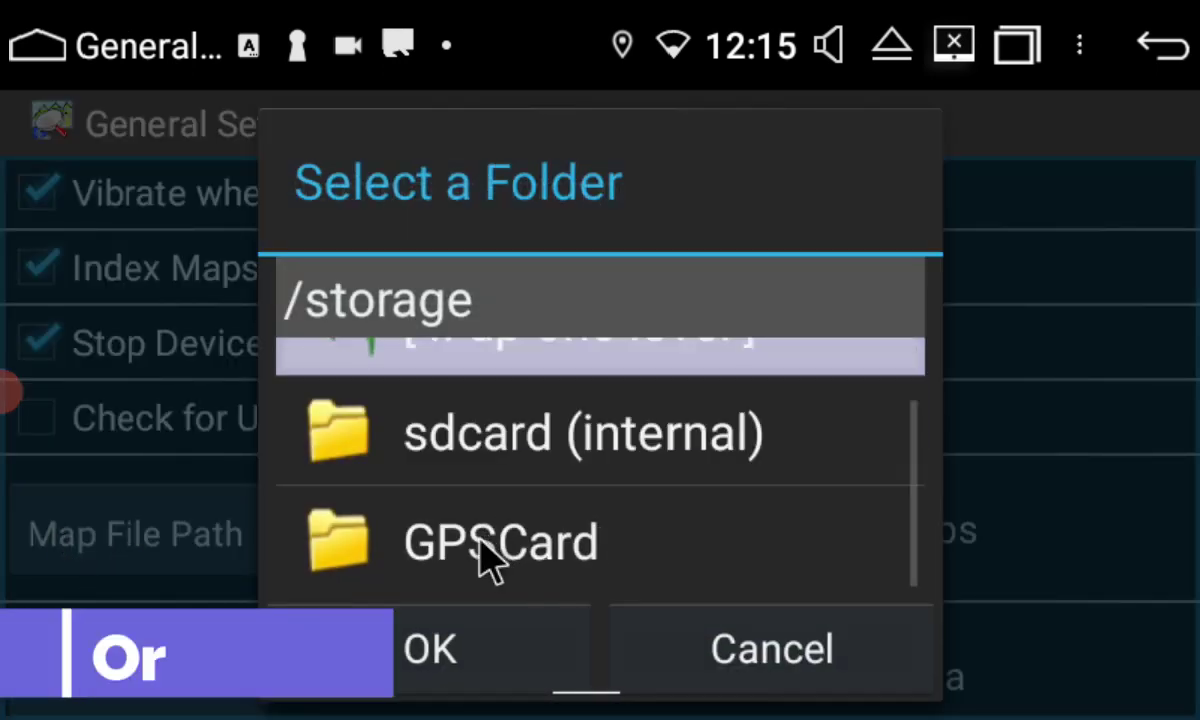
click(482, 548)
scroll(480, 545, down, 1)
scroll(480, 545, down, 2)
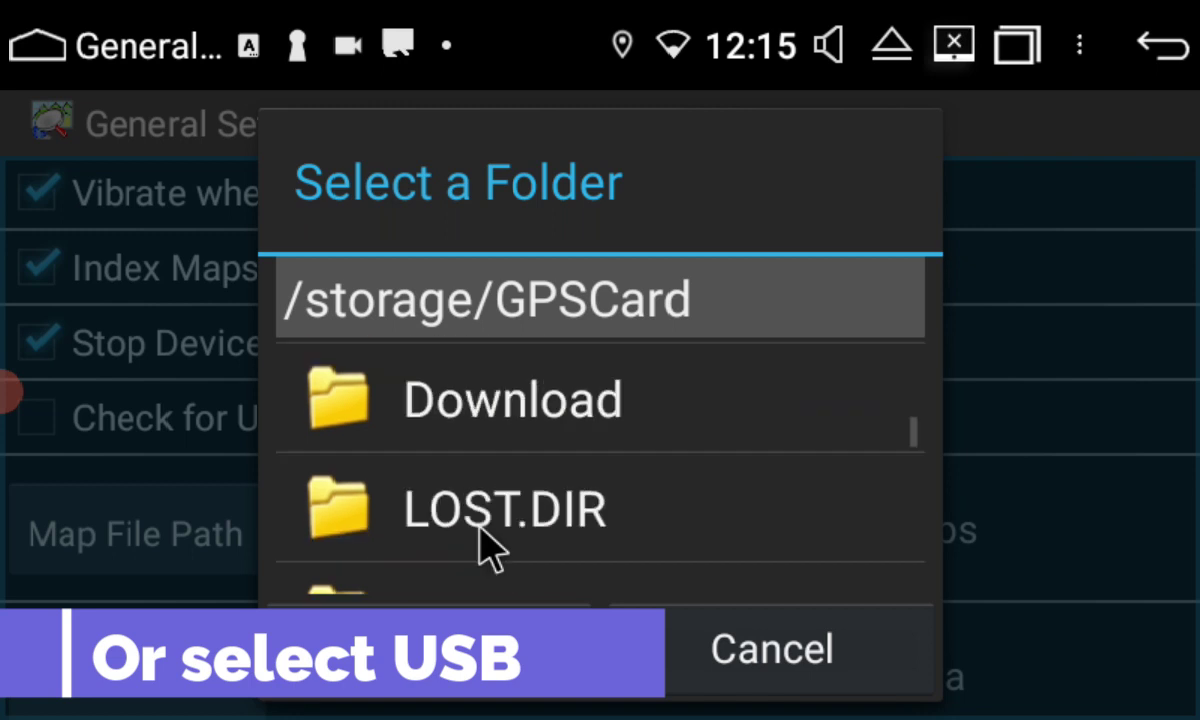
scroll(480, 545, down, 1)
scroll(480, 545, down, 2)
scroll(480, 545, down, 1)
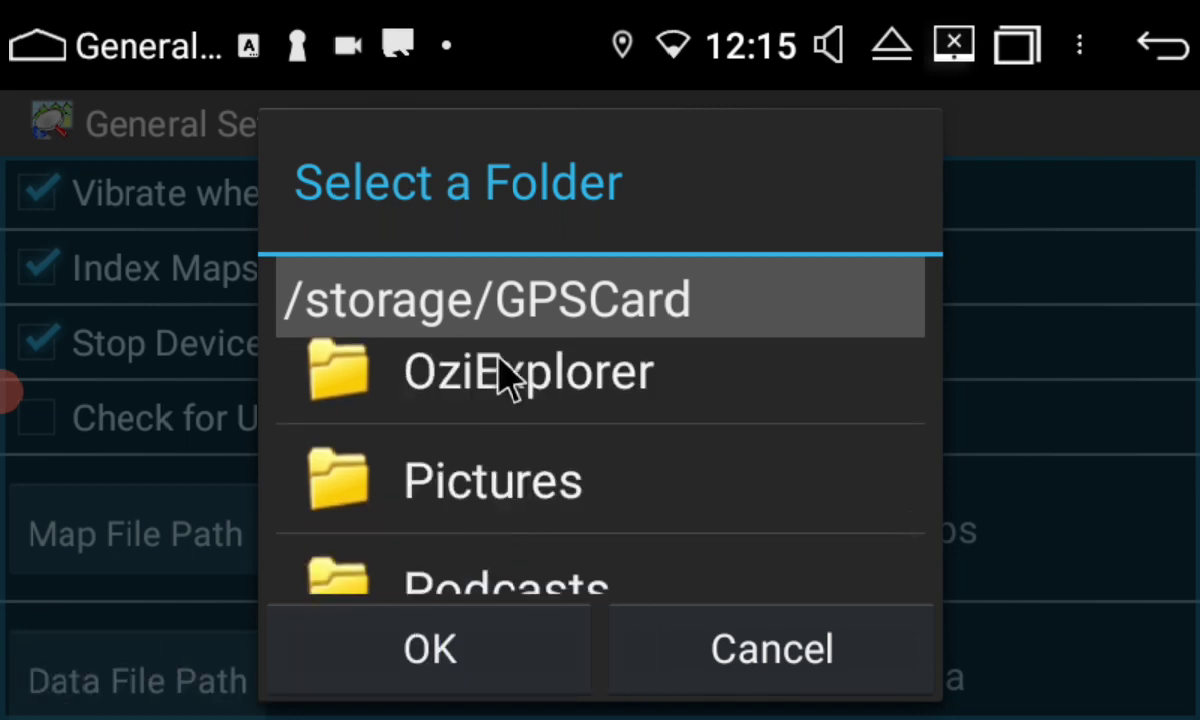
click(508, 370)
click(500, 565)
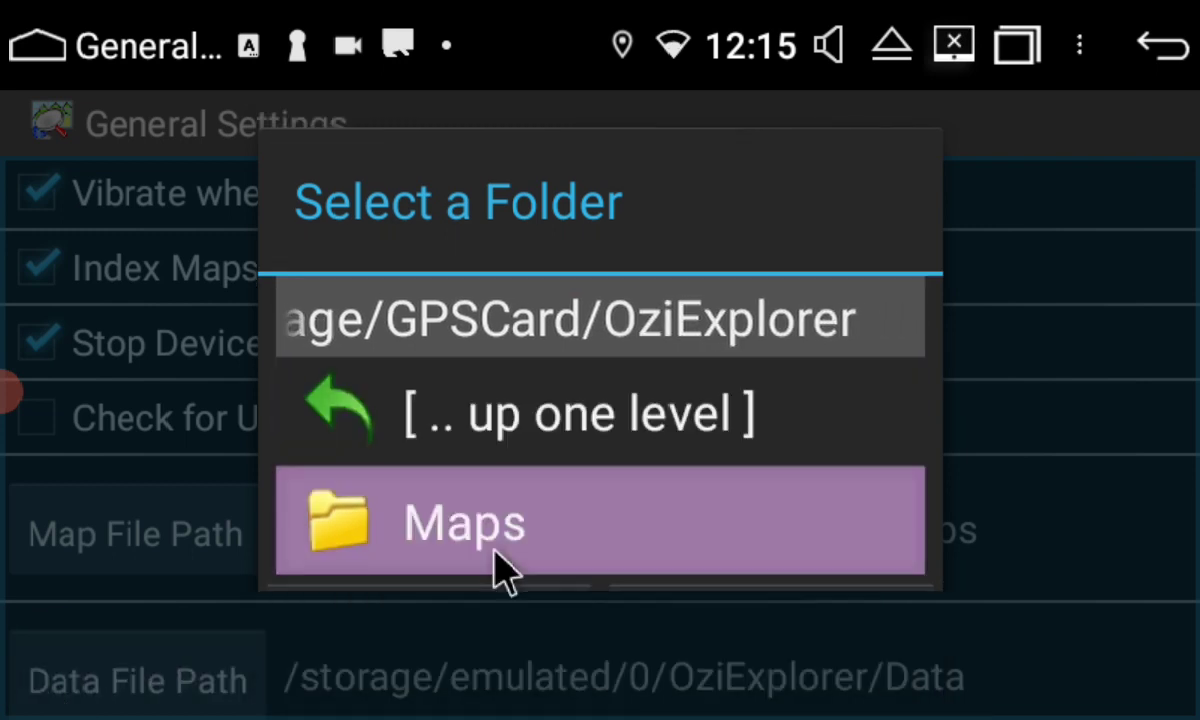
click(450, 582)
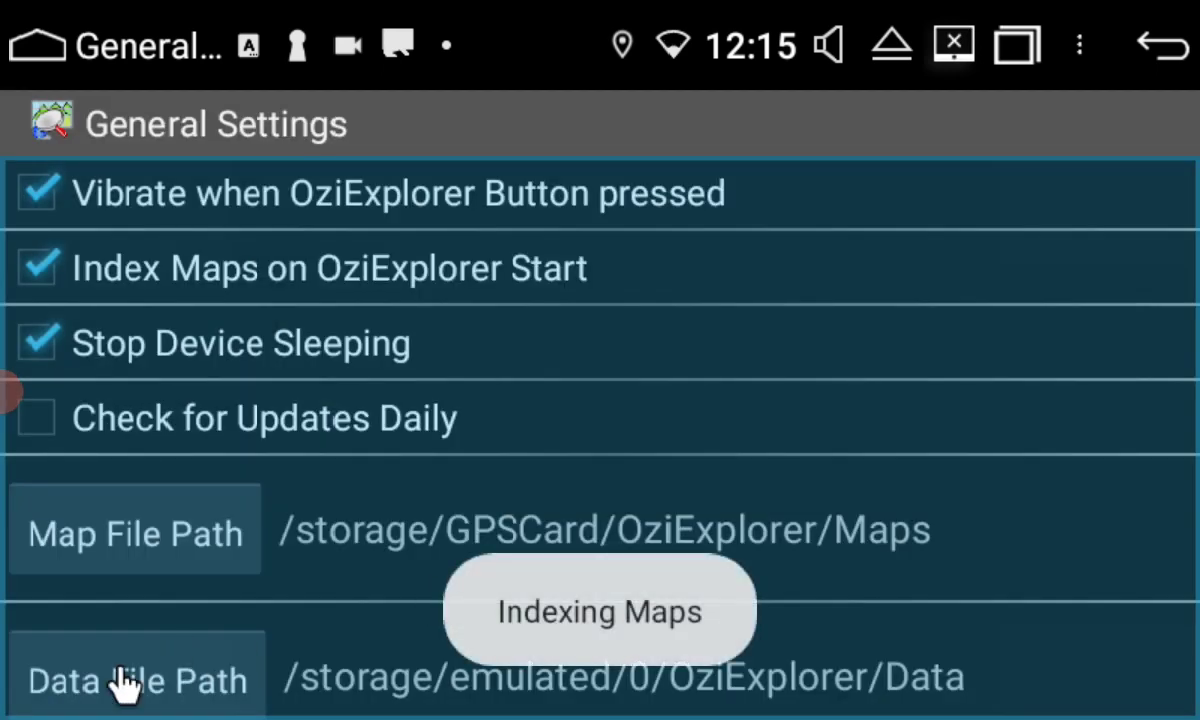
Set the Data File Path to /storage/GPSCard/OziExplorer/Maps and return to the Configuration Menu.
click(120, 670)
scroll(465, 515, down, 1)
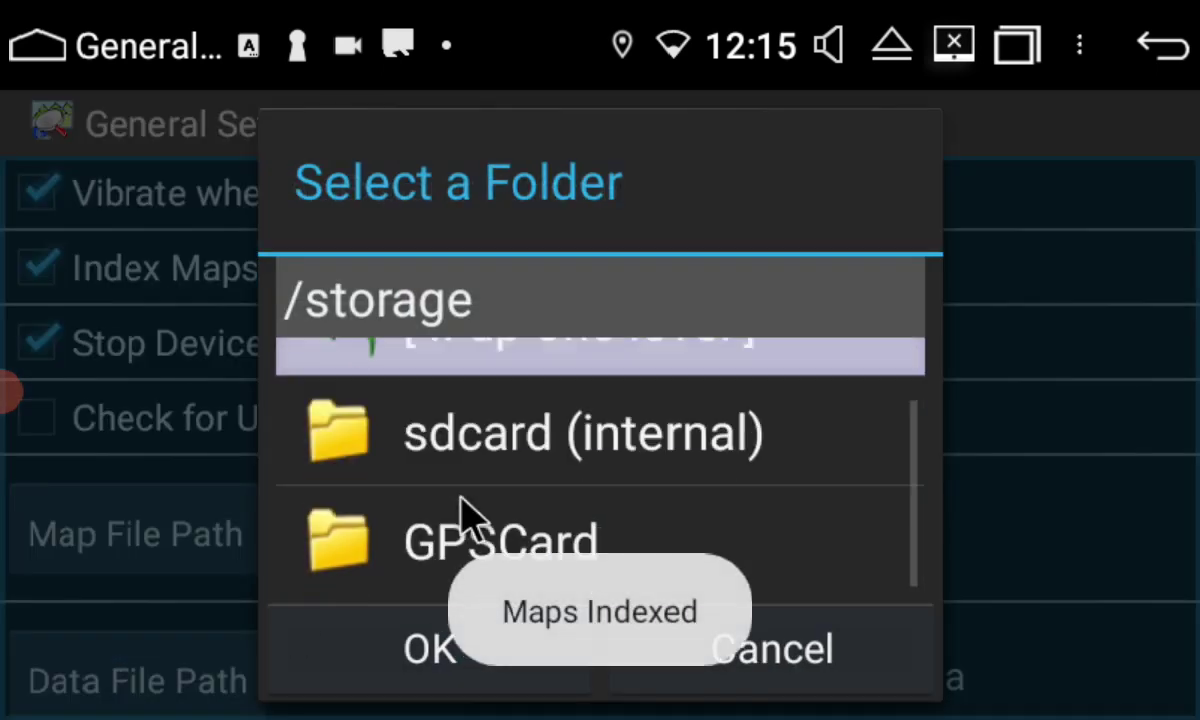
click(415, 563)
scroll(420, 560, down, 3)
scroll(440, 555, down, 1)
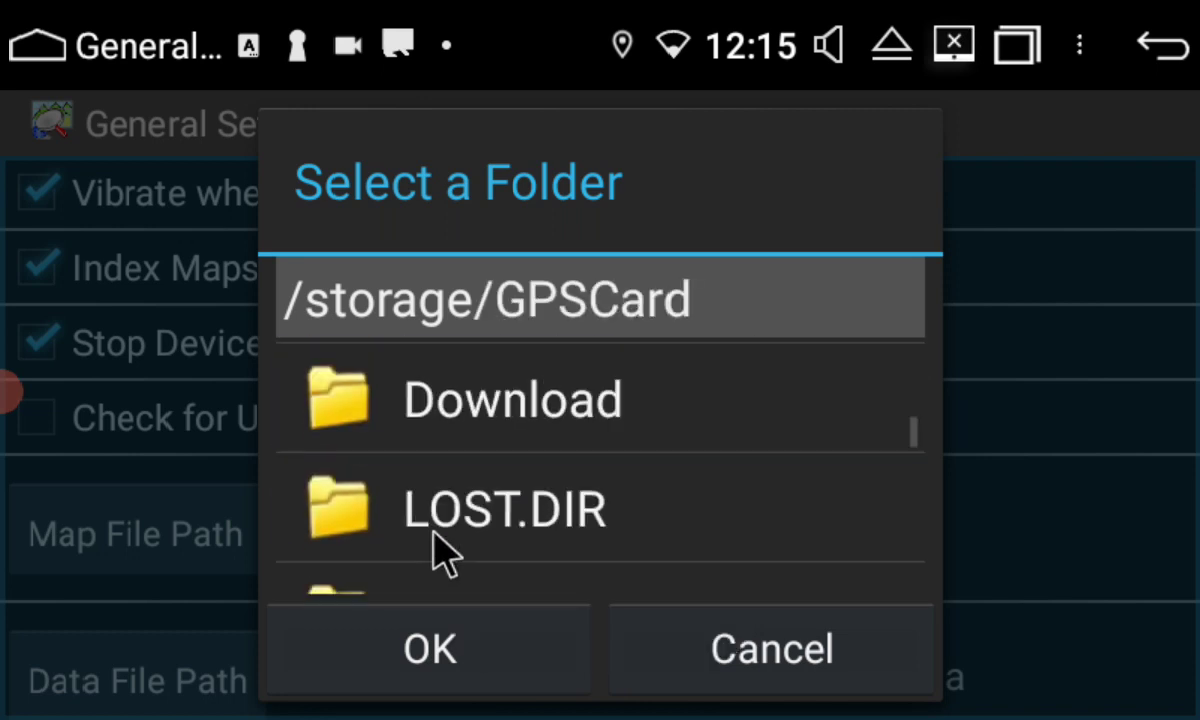
scroll(440, 555, down, 1)
scroll(434, 549, down, 2)
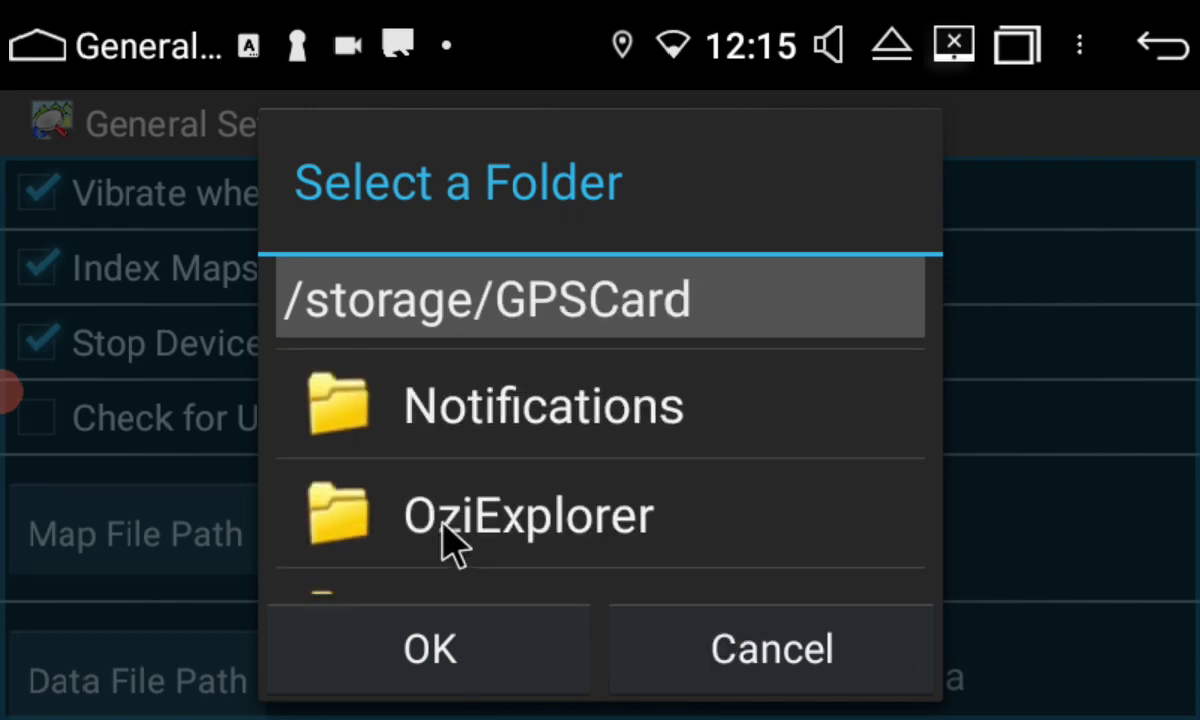
click(442, 541)
click(482, 543)
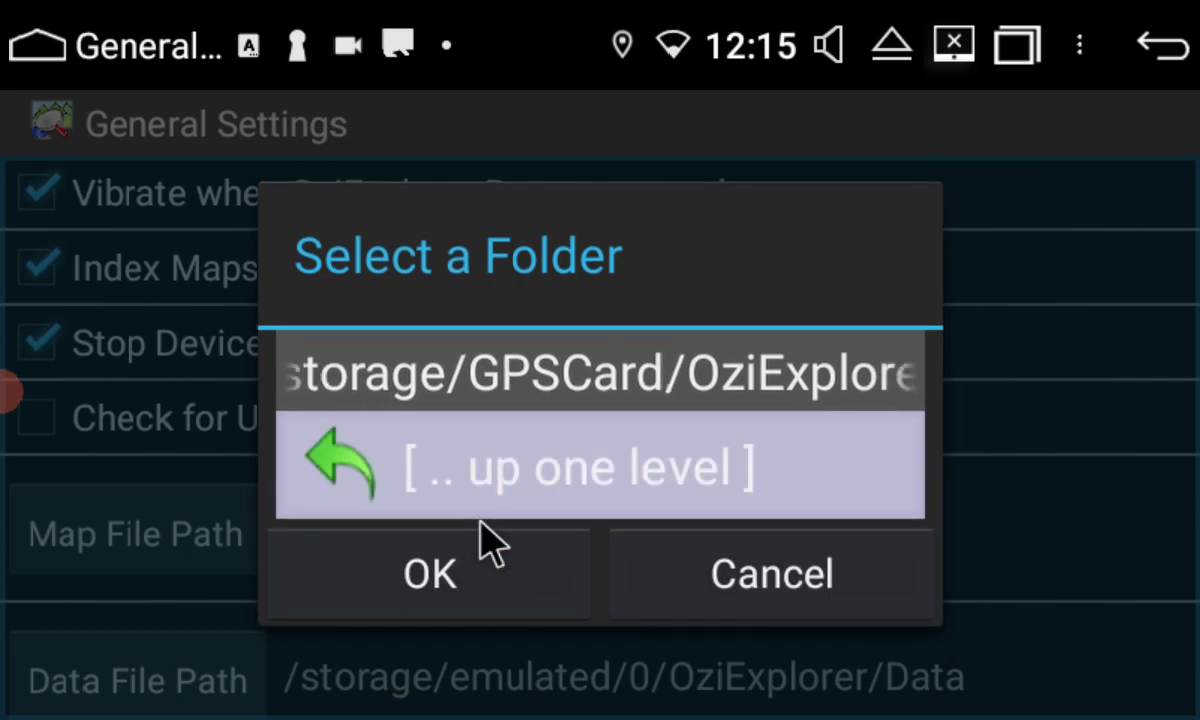
click(442, 575)
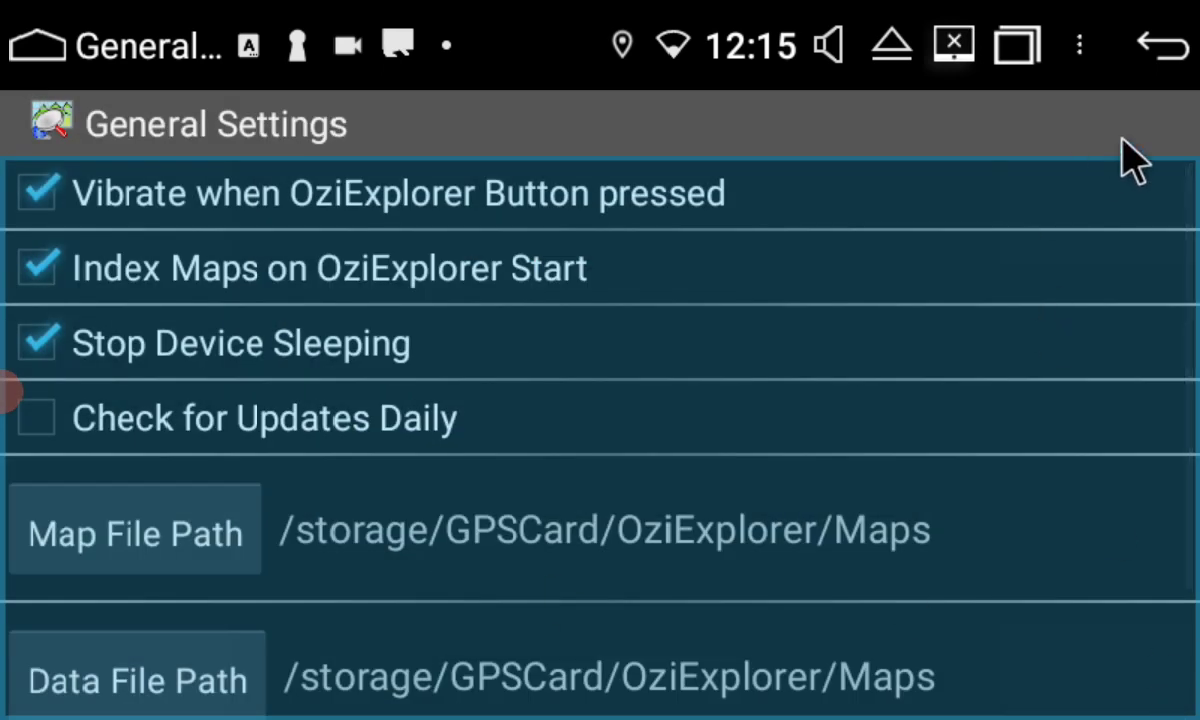
click(1167, 63)
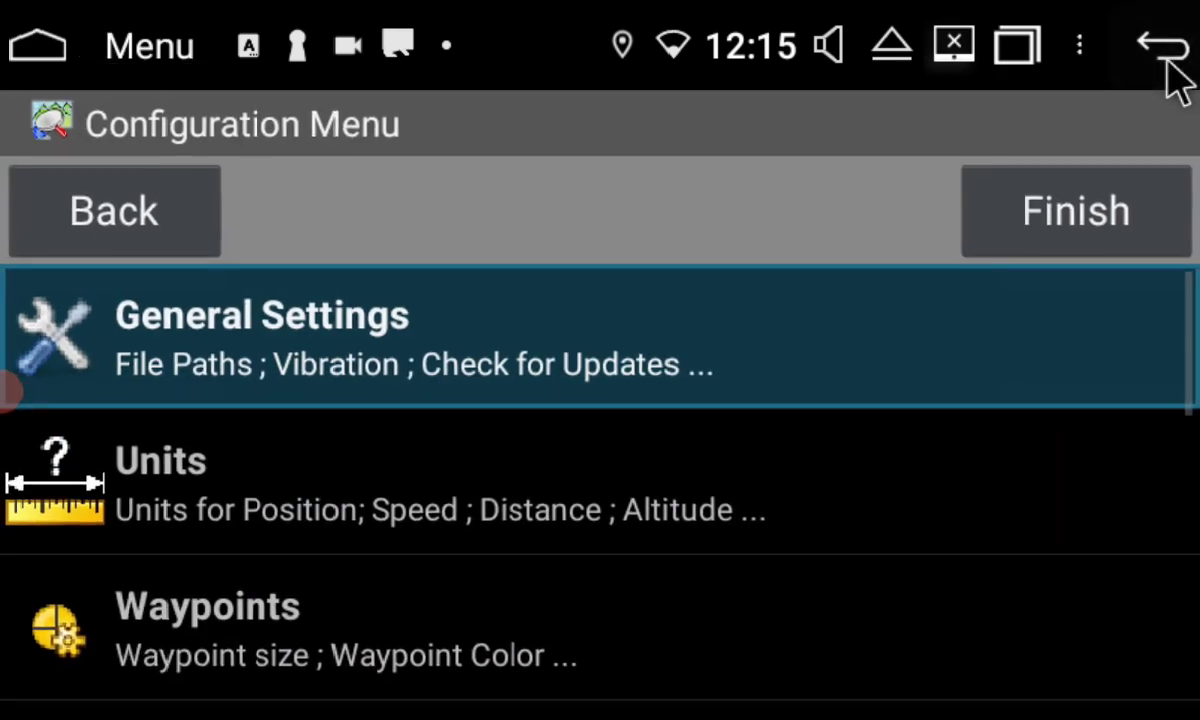
Finish configuration and quit OziExplorer.
click(1048, 213)
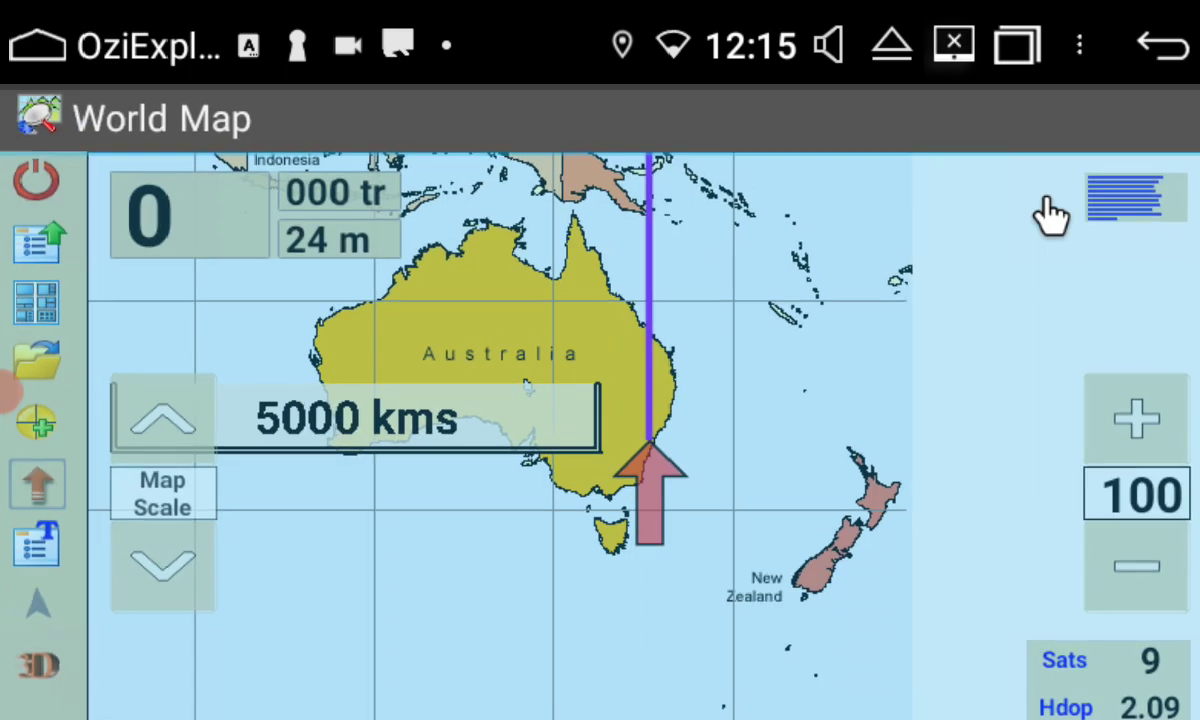
click(50, 188)
click(776, 498)
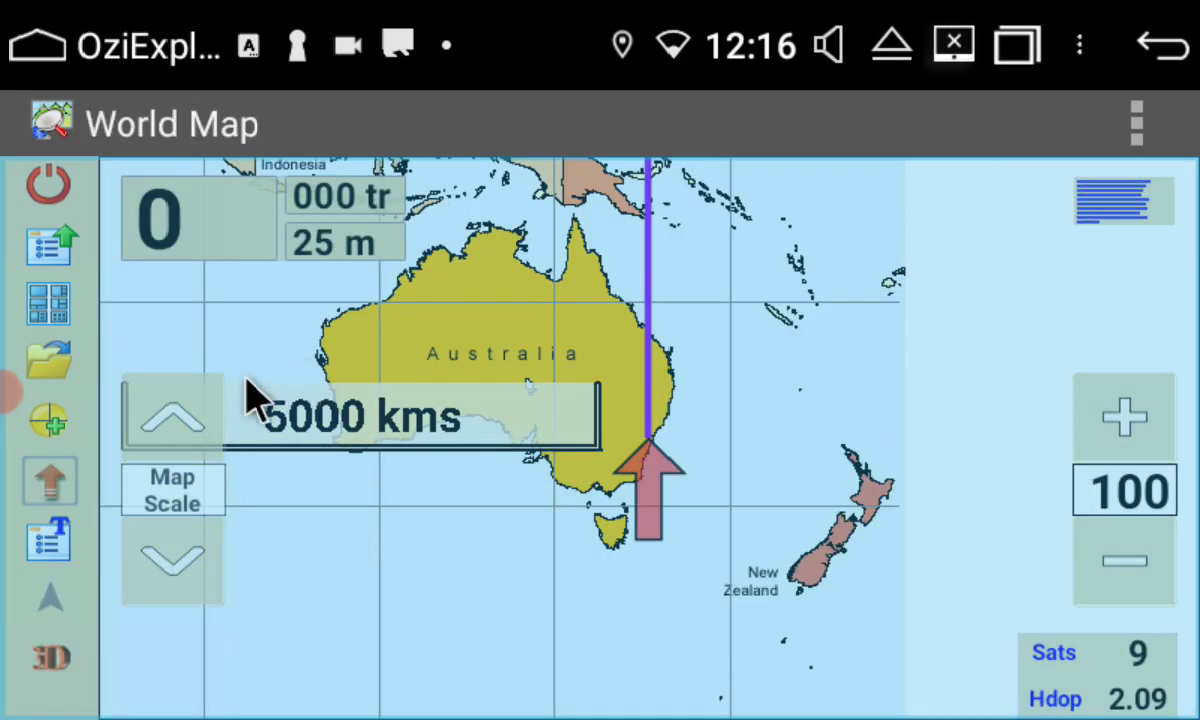
Relaunch OziExplorer to the World Map and list the australia map files.
click(45, 378)
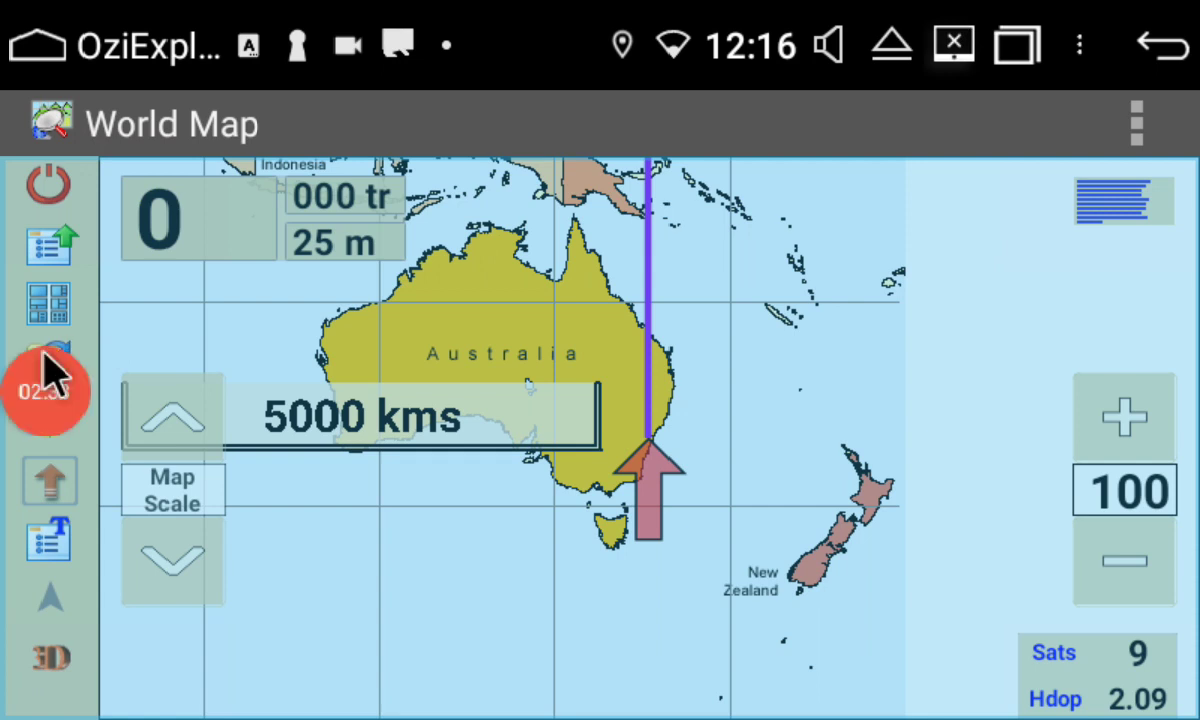
click(343, 367)
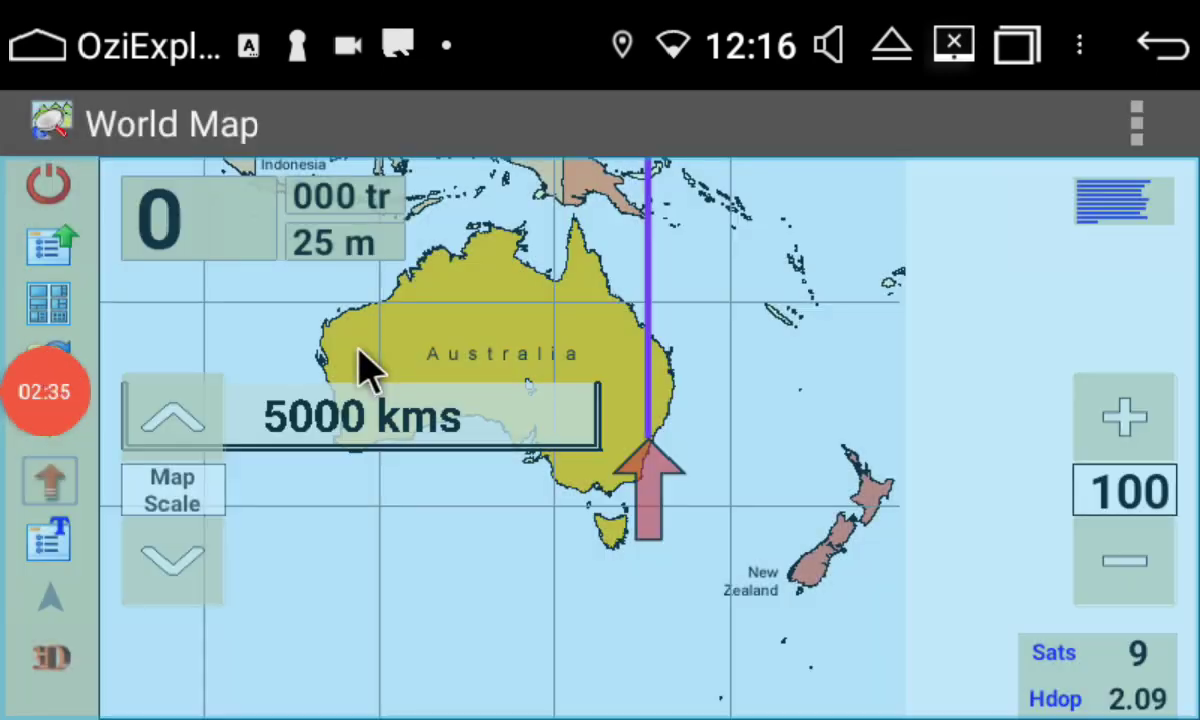
drag(50, 392, 1060, 250)
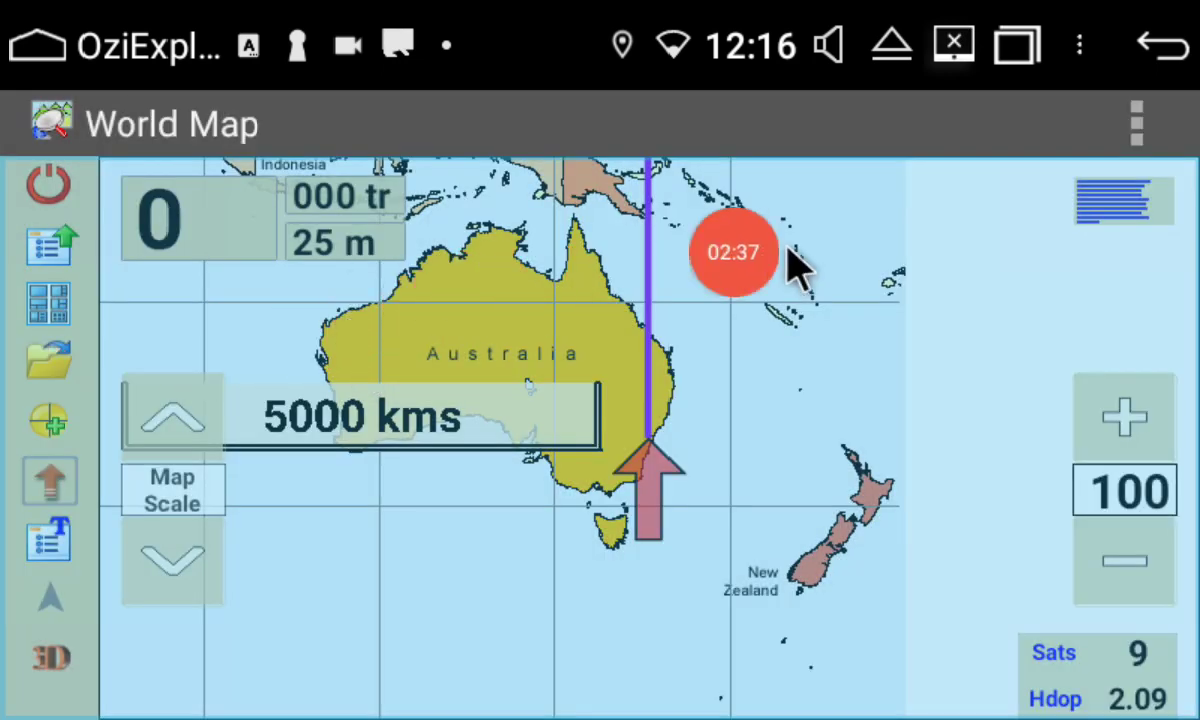
click(47, 362)
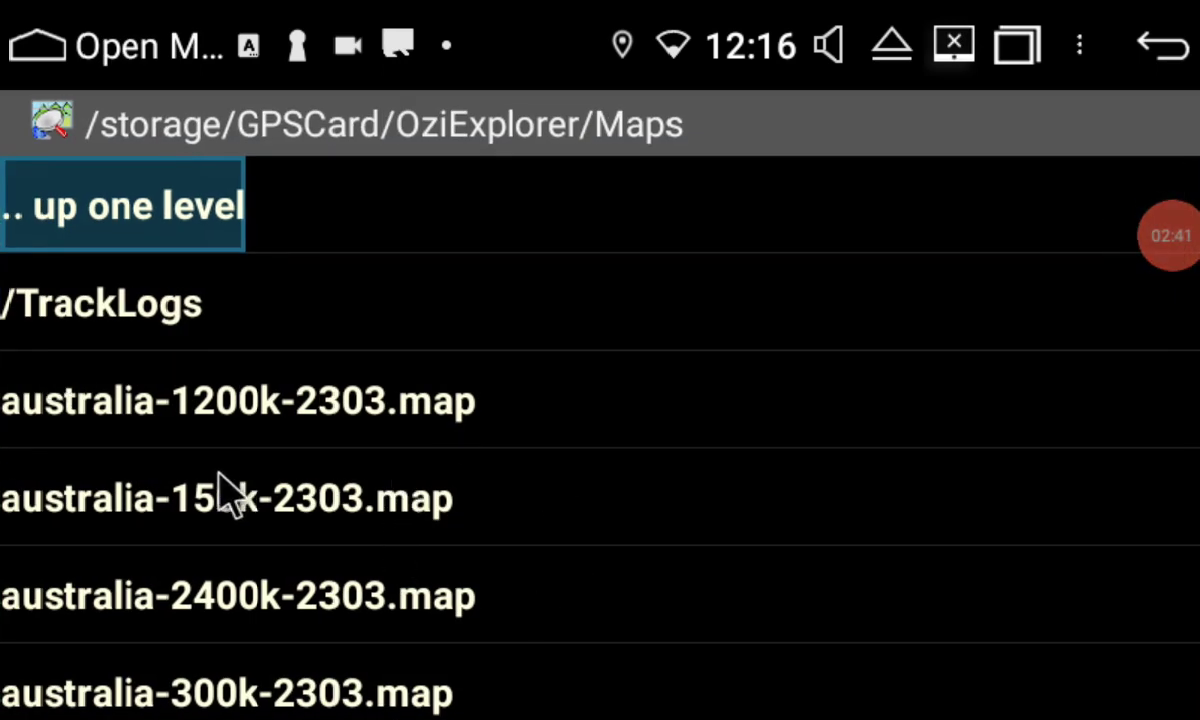
Open australia-150k-2303.map, turn off GPS tracking, and pan west to Scorpion Hill and Nebo Point.
click(205, 500)
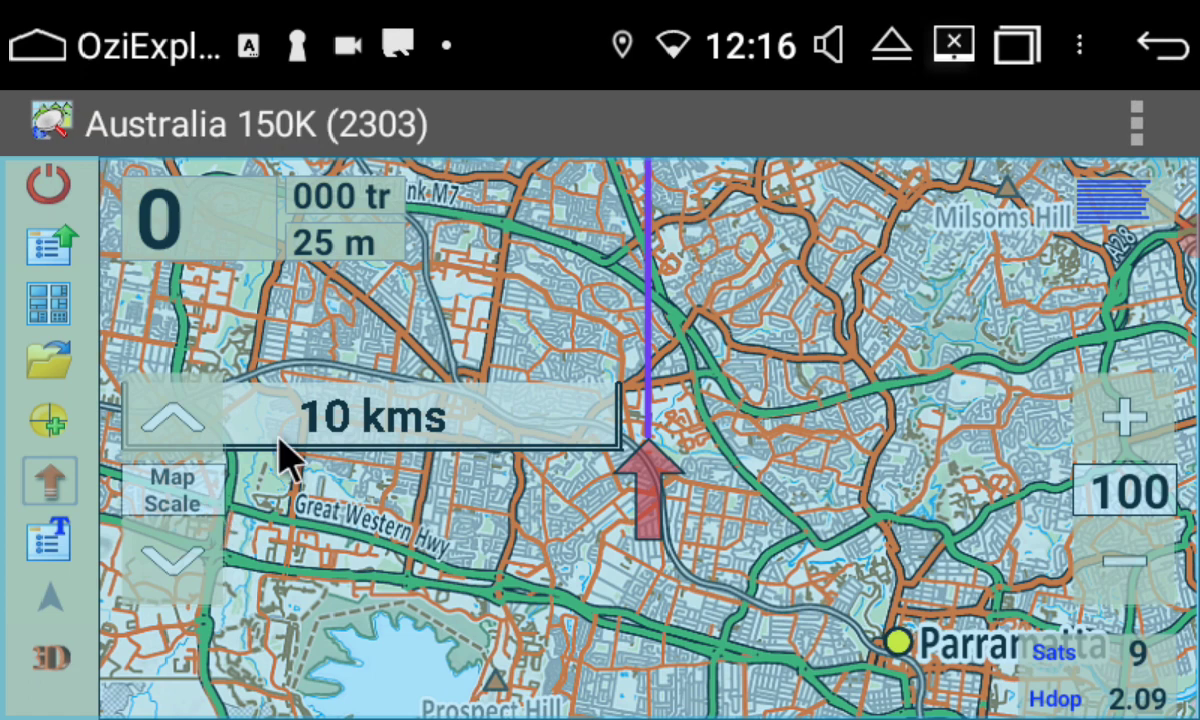
click(48, 482)
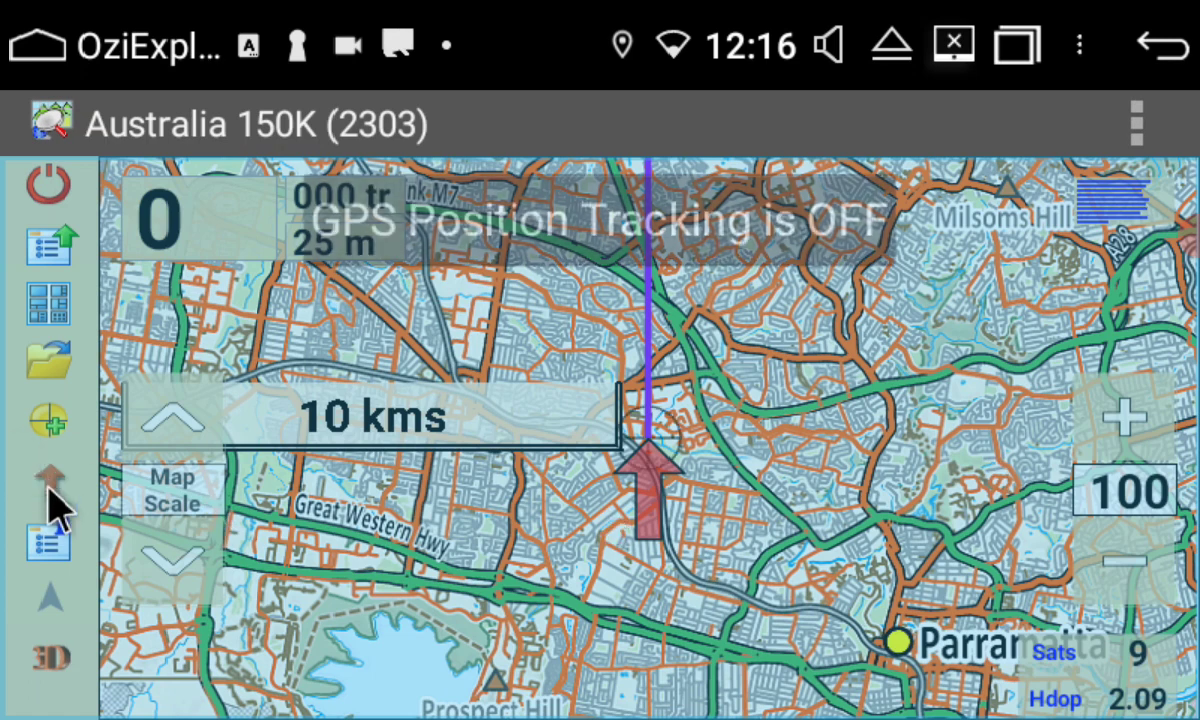
drag(795, 520, 1058, 375)
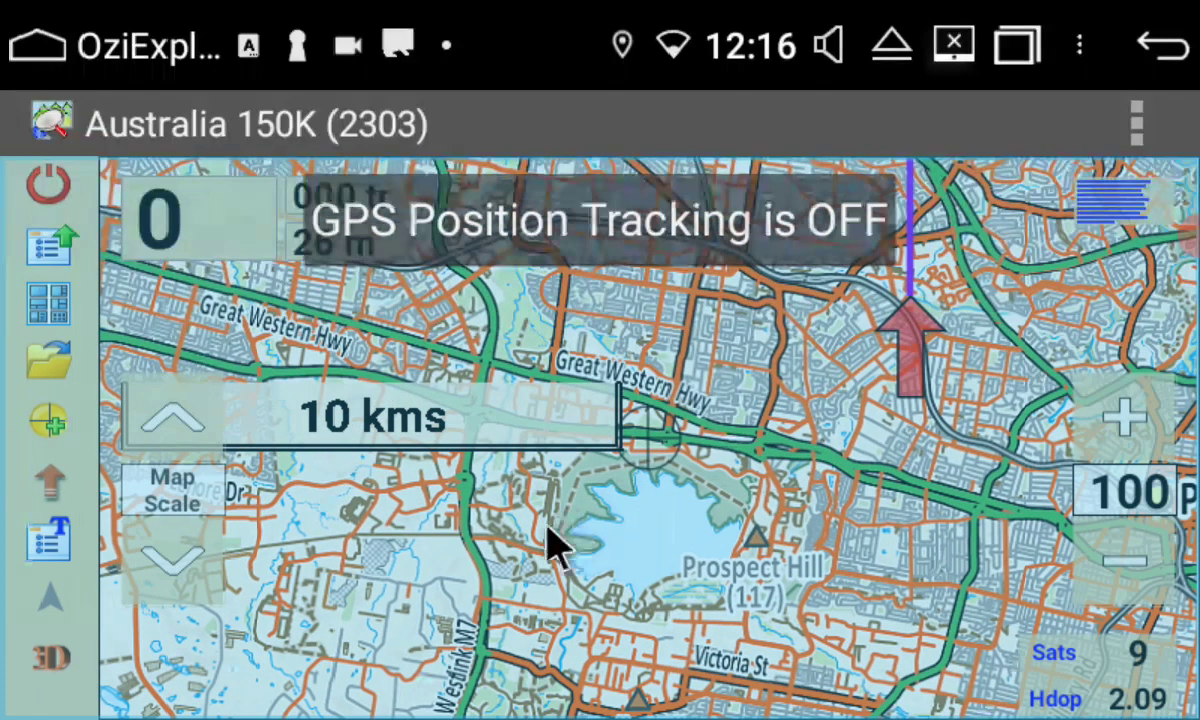
drag(555, 544, 1075, 510)
mouse_move(341, 563)
mouse_down()
mouse_move(415, 536)
mouse_move(1136, 557)
mouse_up()
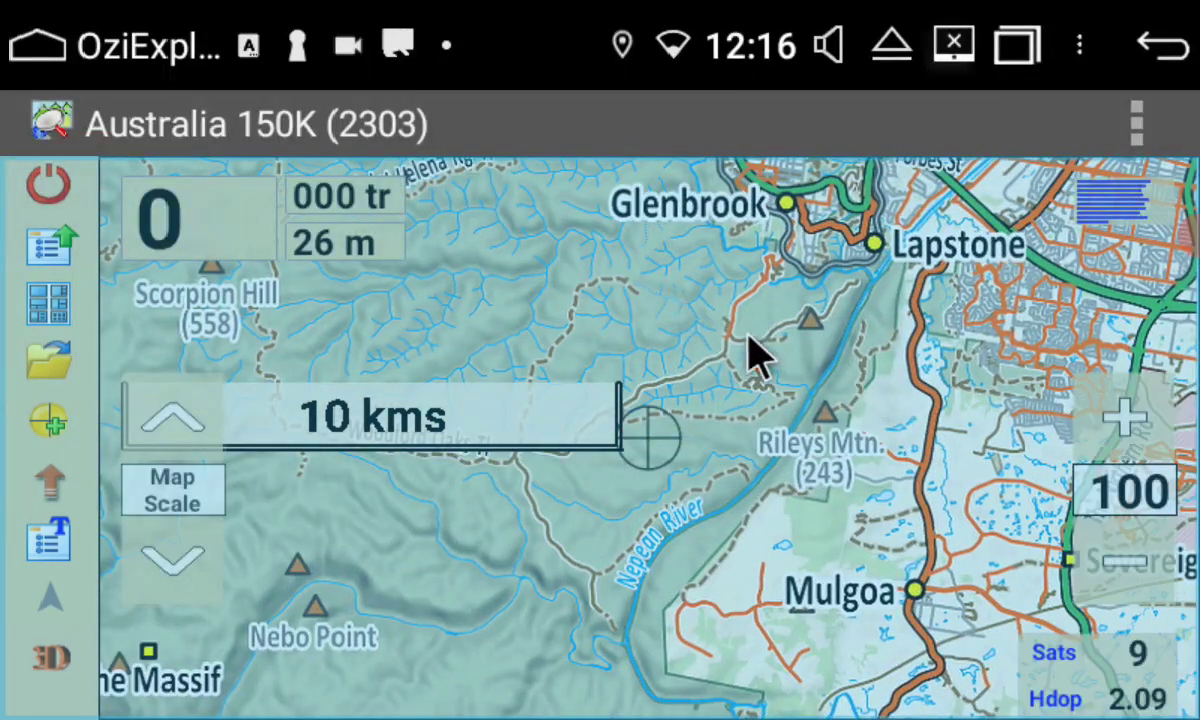
drag(750, 351, 996, 447)
drag(868, 383, 849, 297)
Zoom to 200 around West Hill and Scorpion Hill, then back out to 100.
click(1063, 421)
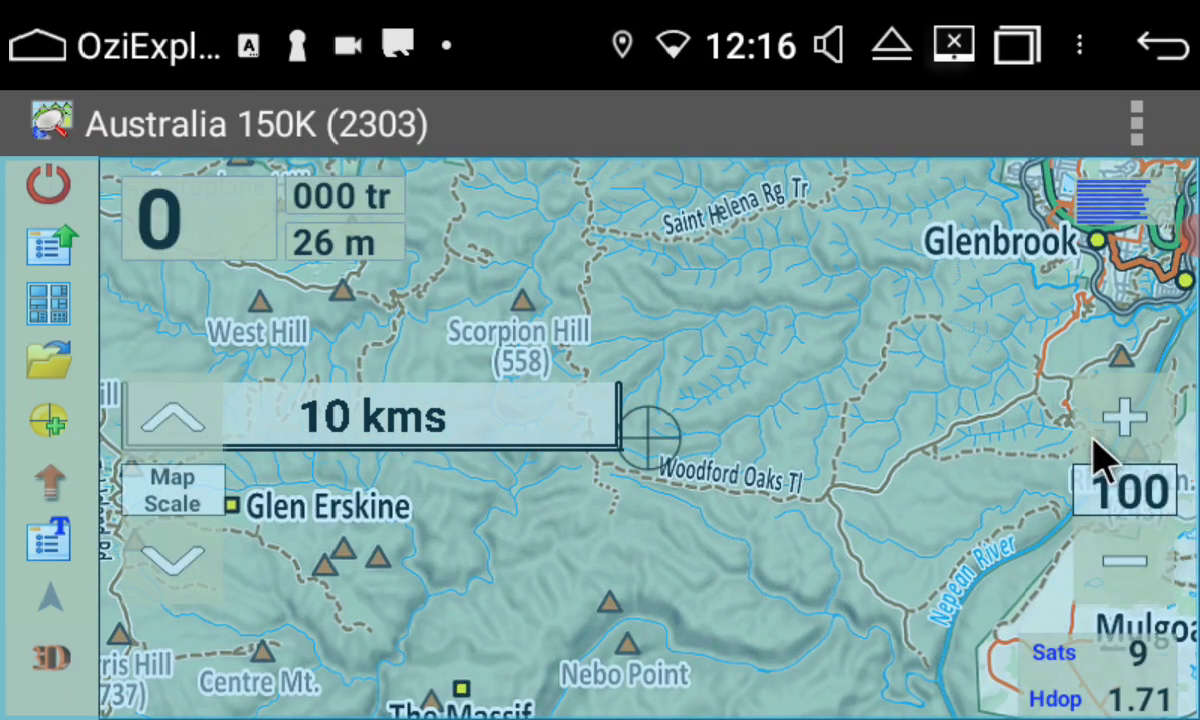
click(1122, 420)
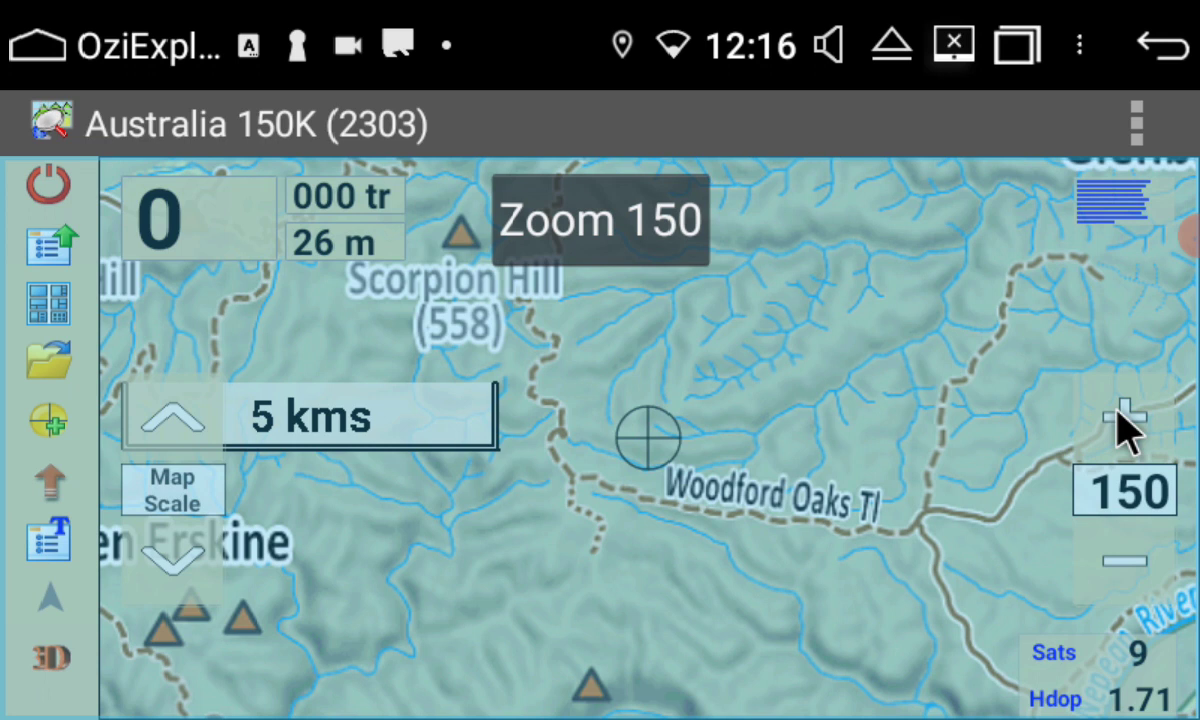
click(1122, 420)
mouse_move(919, 461)
mouse_down()
mouse_move(955, 598)
mouse_move(1058, 563)
mouse_up()
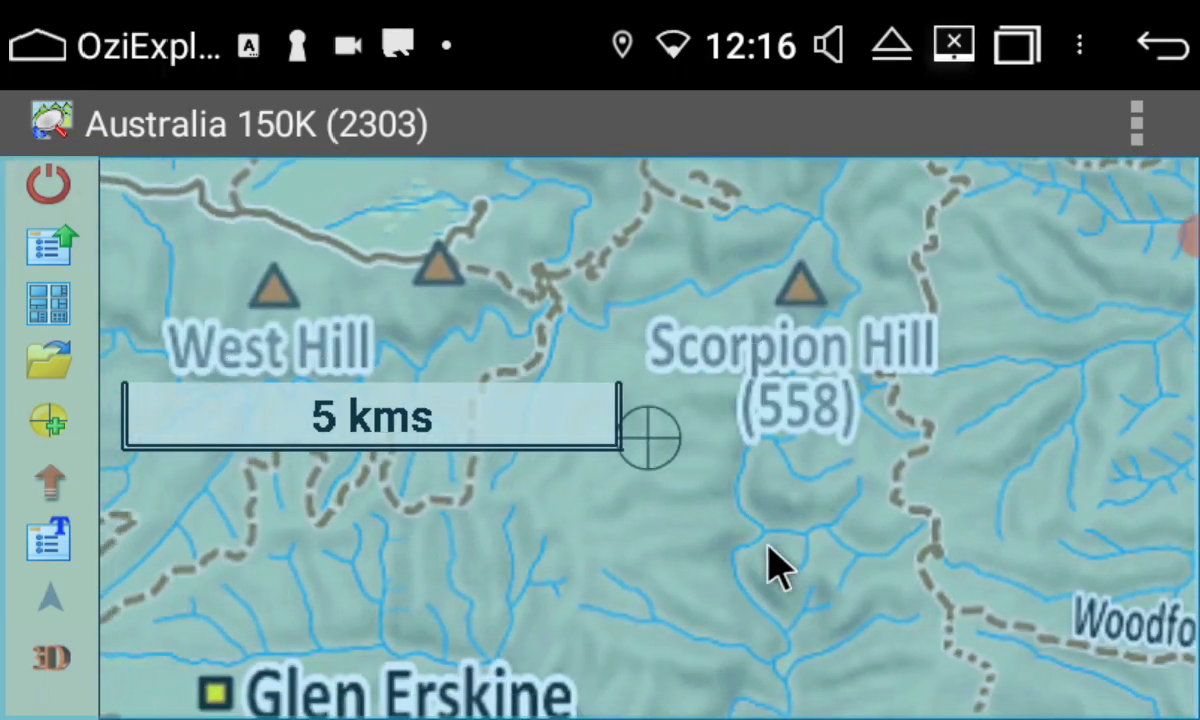
click(1100, 575)
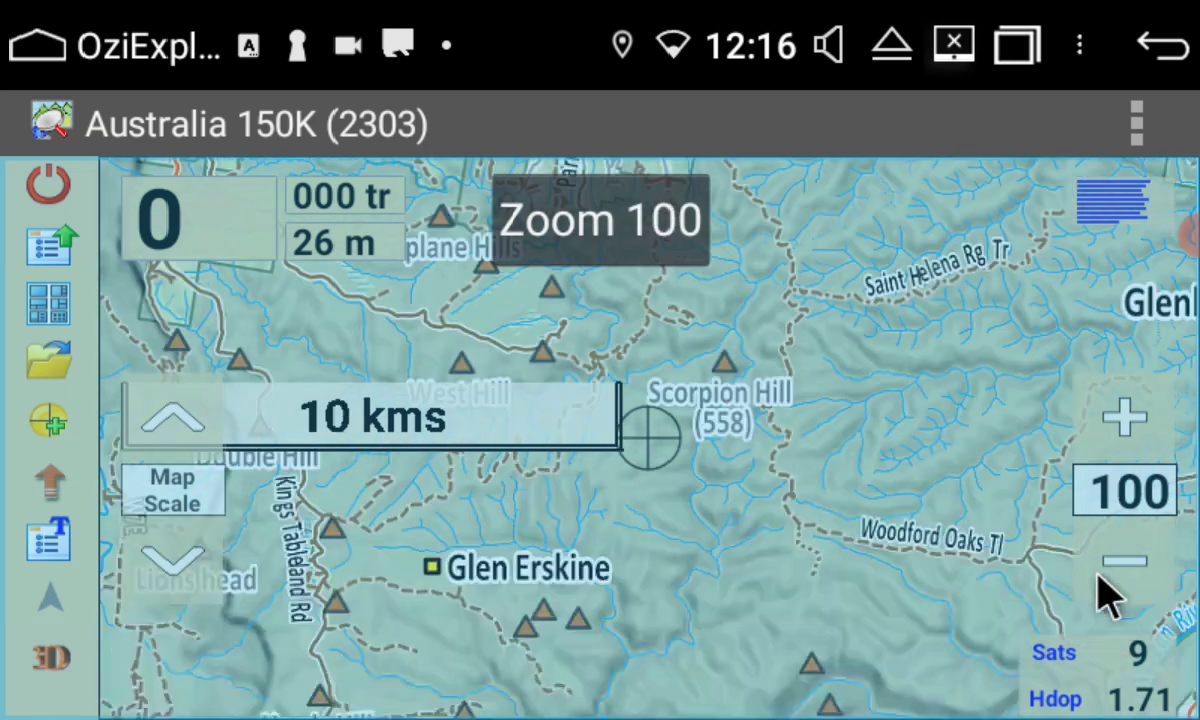